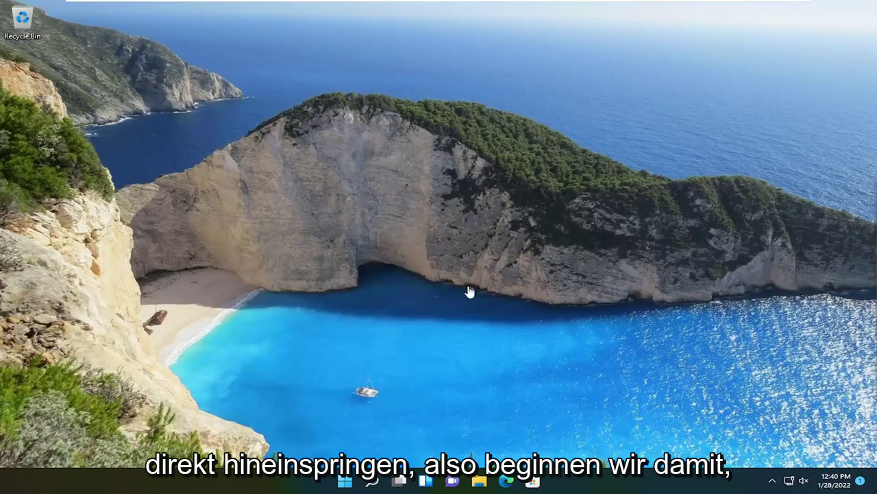
Search for "services" and open the Services app.
{"action": "left_click", "coordinate": [371, 482]}
{"action": "type", "text": "ser"}
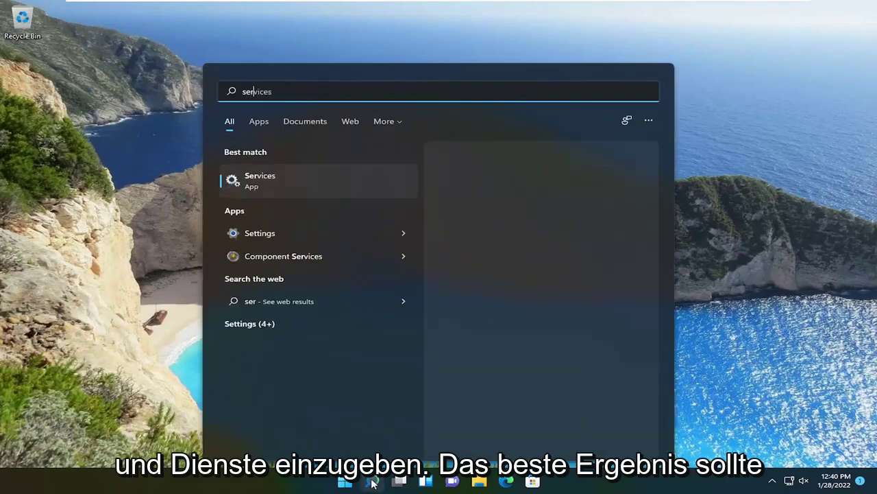
{"action": "type", "text": "vices"}
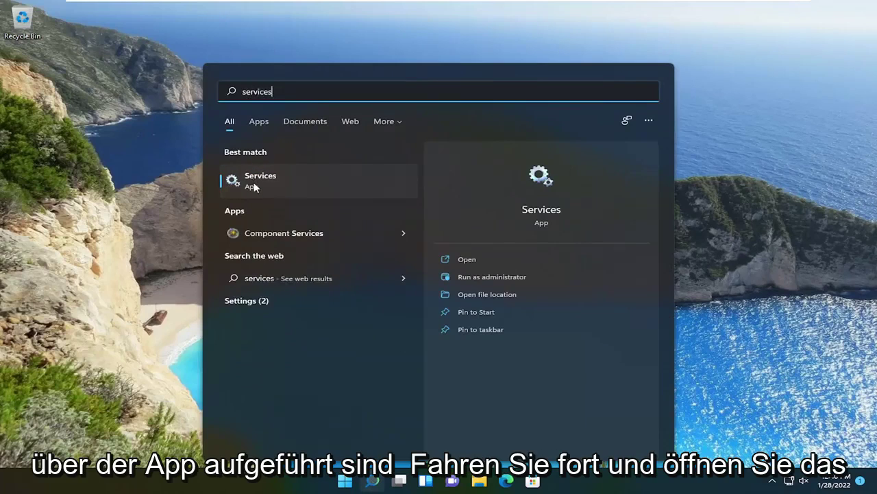
{"action": "left_click", "coordinate": [254, 187]}
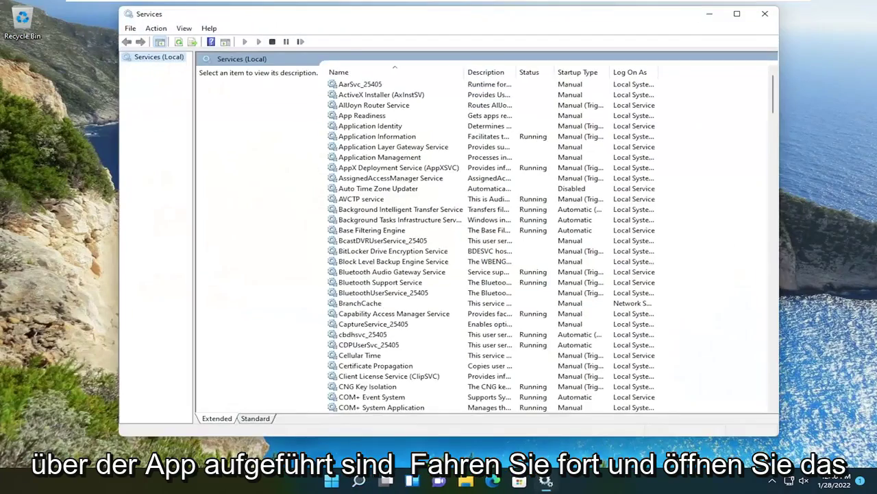
Find the Windows Audio service in the list of local services and open its properties.
{"action": "left_click_drag", "start_coordinate": [772, 85], "coordinate": [775, 400]}
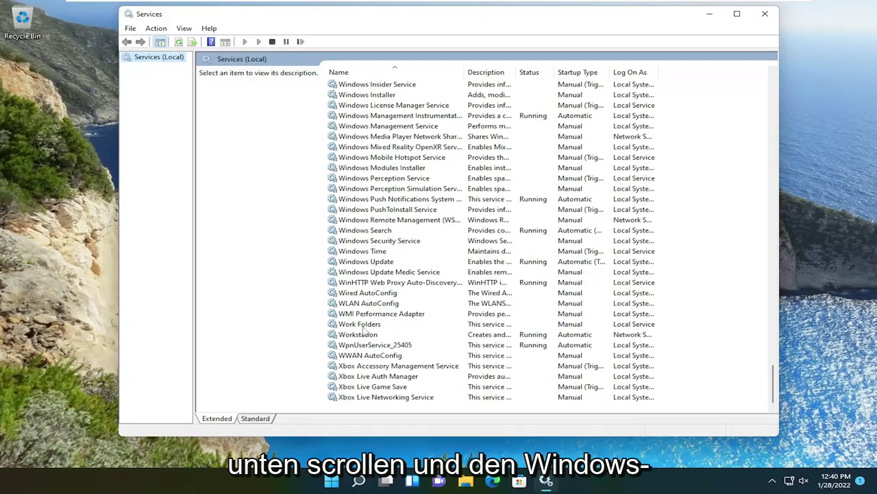
{"action": "scroll", "coordinate": [356, 251], "scroll_direction": "up", "scroll_amount": 7}
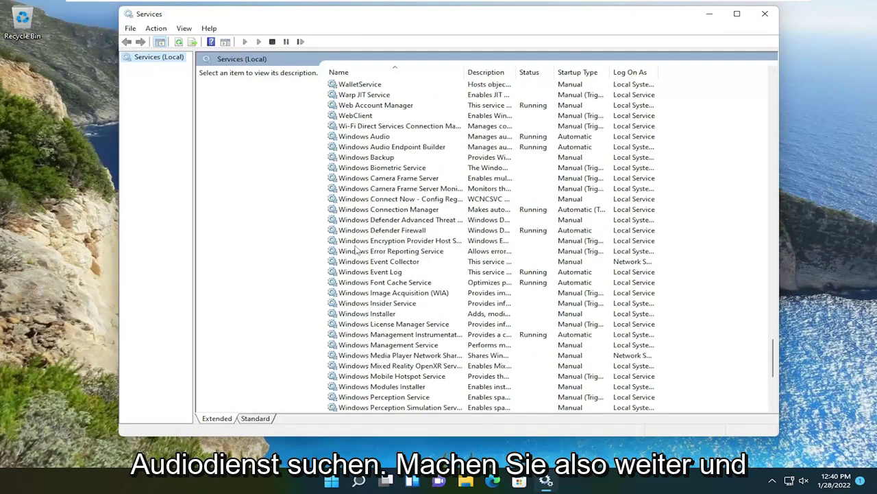
{"action": "left_click", "coordinate": [360, 137]}
{"action": "double_click", "coordinate": [360, 137]}
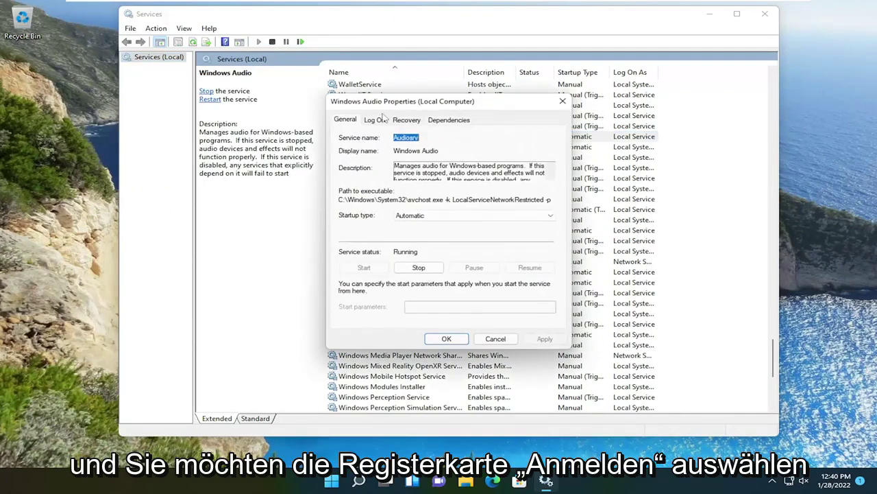
Set Windows Audio to log on with the Local System account, allow it to interact with the desktop, apply the change and close Services.
{"action": "left_click", "coordinate": [375, 121]}
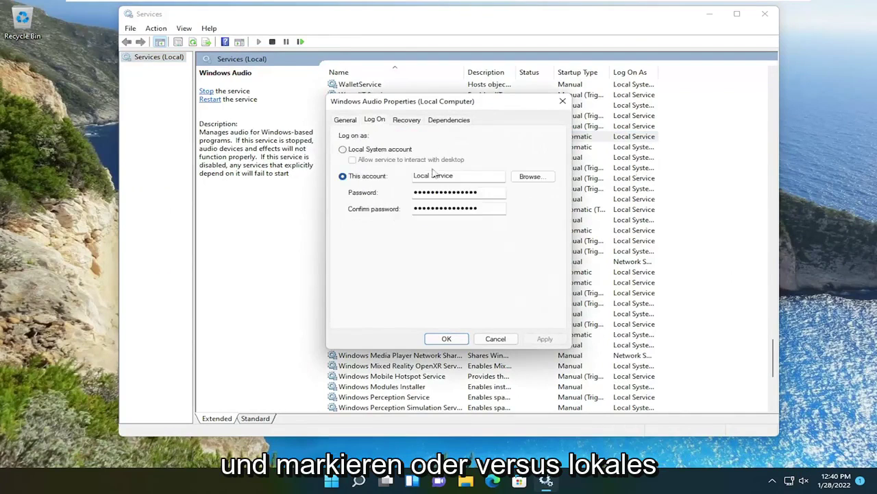
{"action": "left_click", "coordinate": [343, 149]}
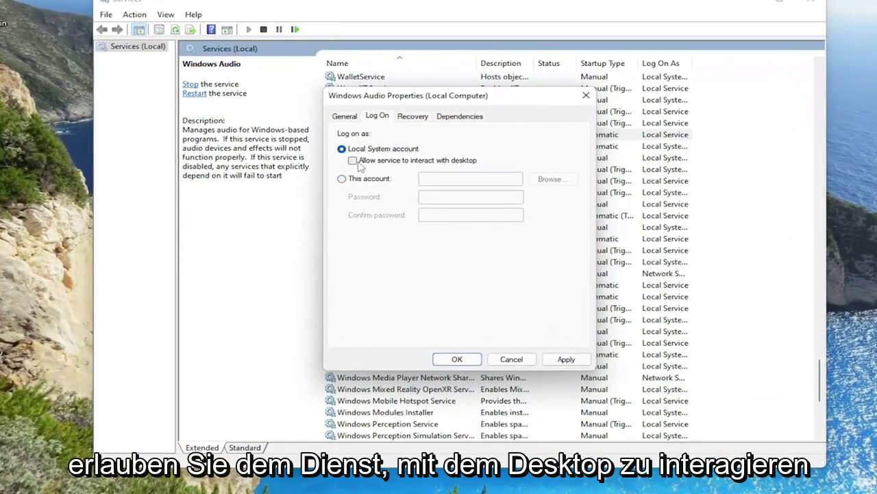
{"action": "left_click", "coordinate": [353, 161]}
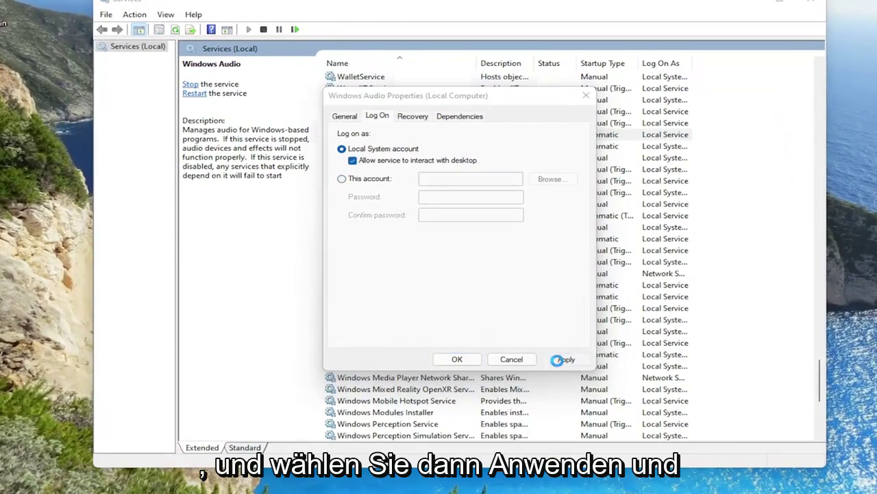
{"action": "left_click", "coordinate": [563, 359]}
{"action": "left_click", "coordinate": [552, 292]}
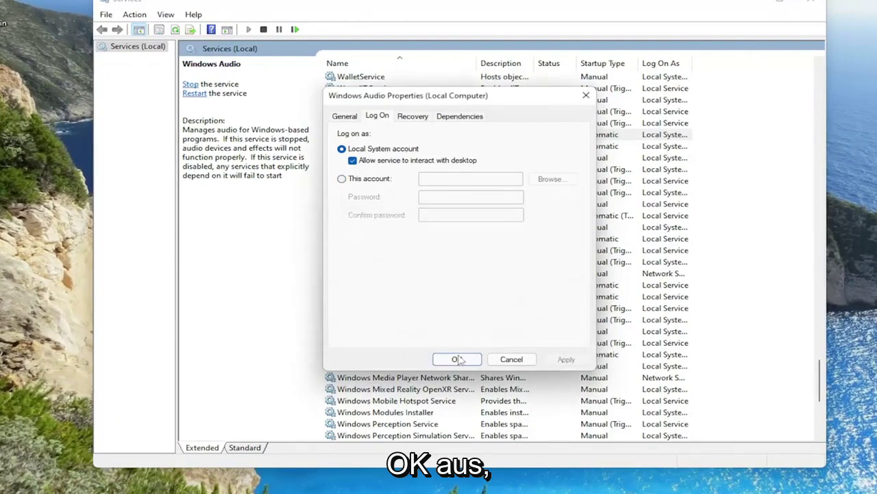
{"action": "left_click", "coordinate": [456, 359]}
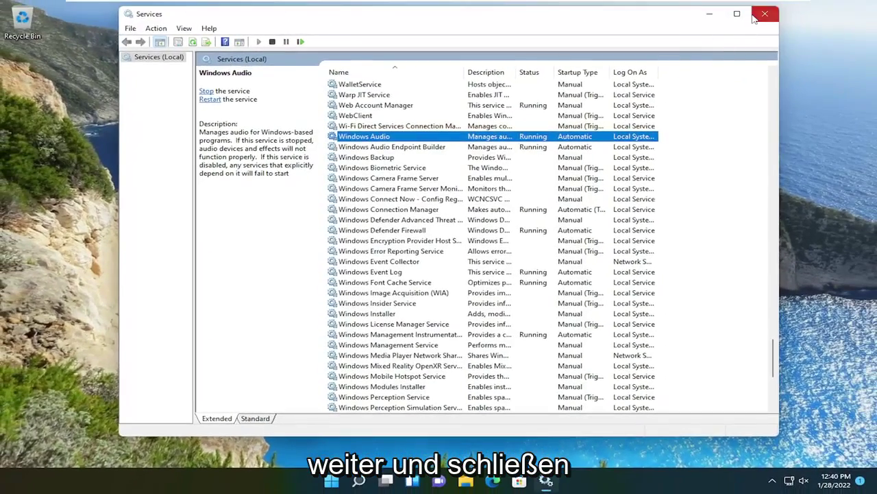
{"action": "left_click", "coordinate": [767, 12]}
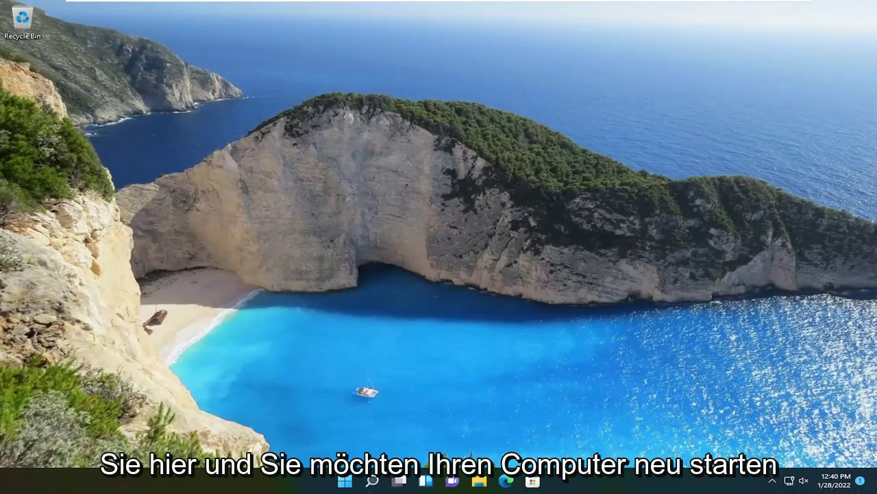
Restart the computer.
{"action": "right_click", "coordinate": [352, 475]}
{"action": "mouse_move", "coordinate": [340, 437]}
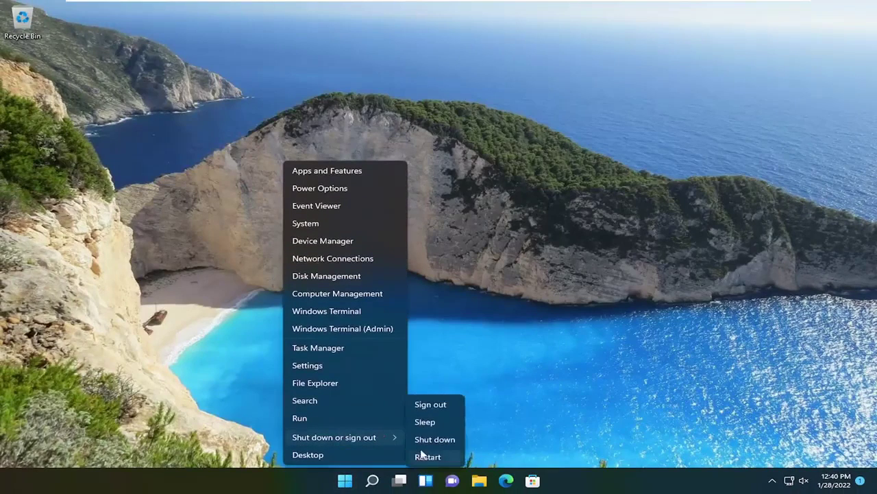
{"action": "left_click", "coordinate": [426, 456]}
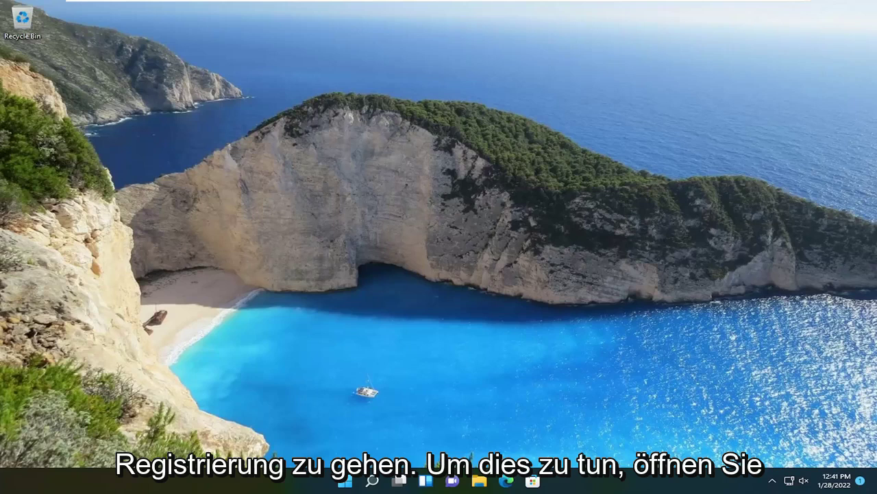
Search for "regedit", run Registry Editor as administrator and approve the User Account Control request.
{"action": "left_click", "coordinate": [370, 483]}
{"action": "type", "text": "regedit"}
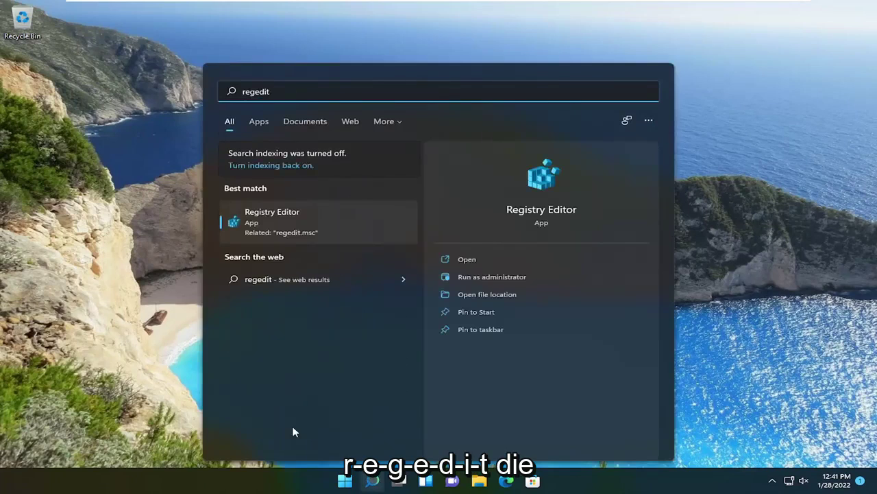
{"action": "right_click", "coordinate": [284, 219]}
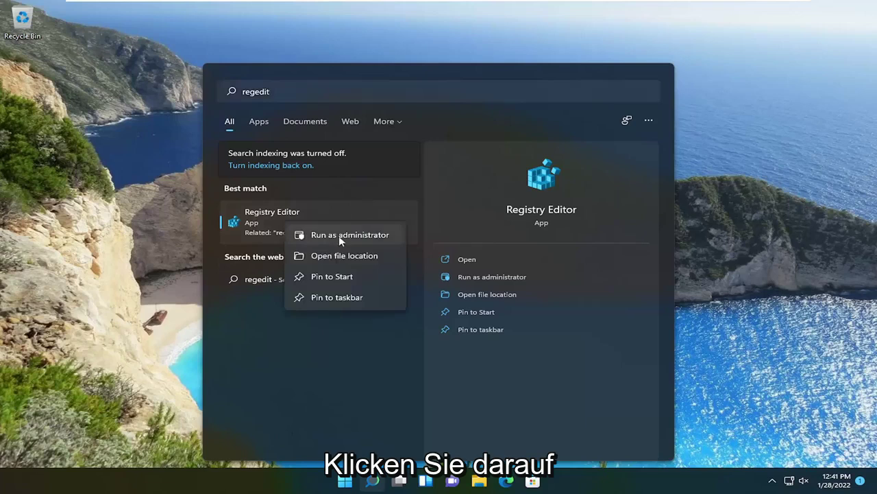
{"action": "left_click", "coordinate": [354, 237]}
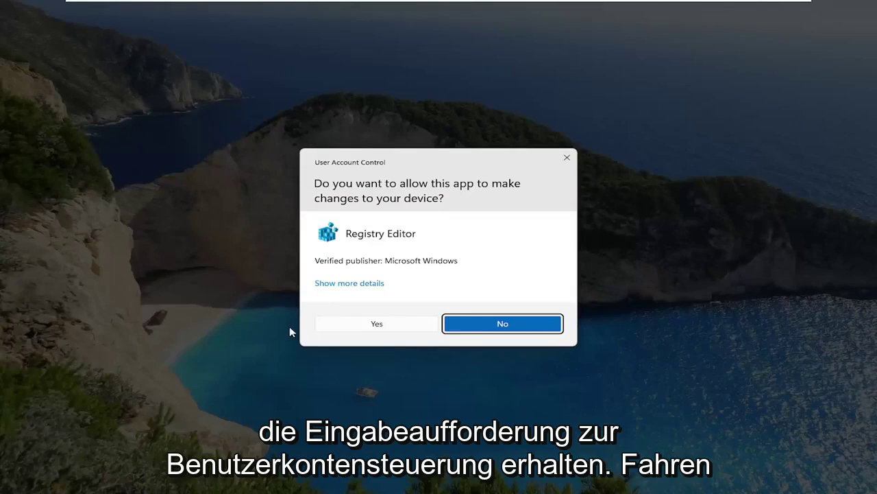
{"action": "left_click", "coordinate": [377, 323]}
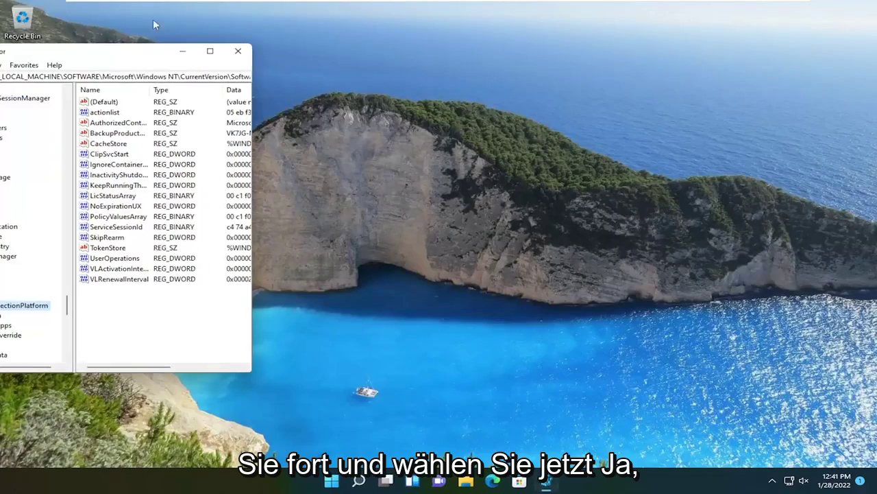
Maximize the Registry Editor window, collapse the expanded registry tree down to its root keys and select Computer.
{"action": "left_click_drag", "start_coordinate": [102, 57], "coordinate": [425, 58]}
{"action": "left_click", "coordinate": [591, 54]}
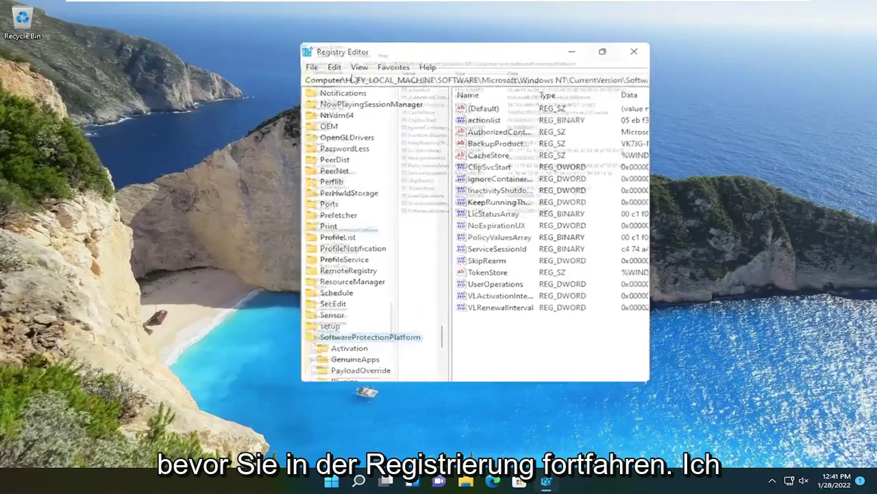
{"action": "scroll", "coordinate": [107, 334], "scroll_direction": "up", "scroll_amount": 20}
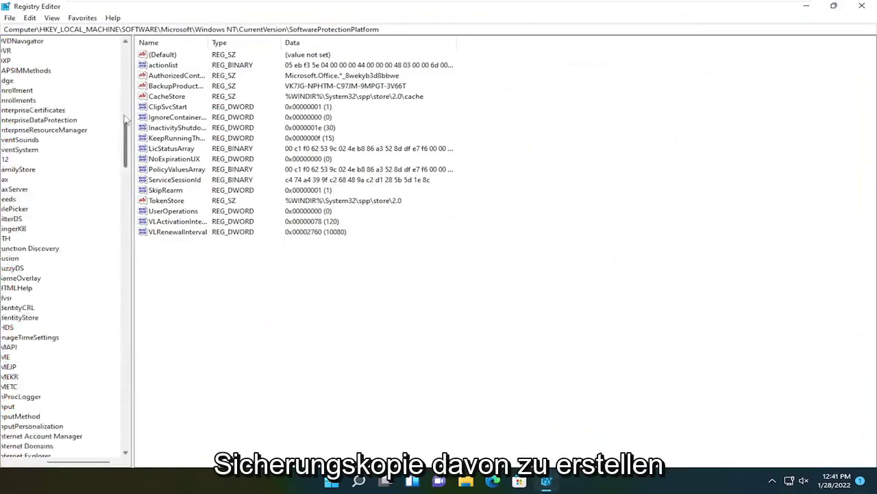
{"action": "left_click_drag", "start_coordinate": [88, 458], "coordinate": [52, 458]}
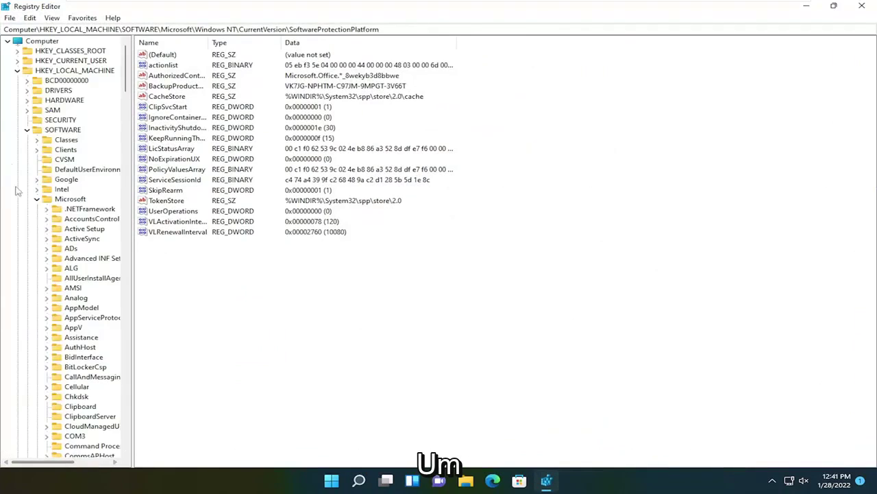
{"action": "left_click", "coordinate": [37, 199]}
{"action": "left_click", "coordinate": [27, 130]}
{"action": "left_click", "coordinate": [17, 71]}
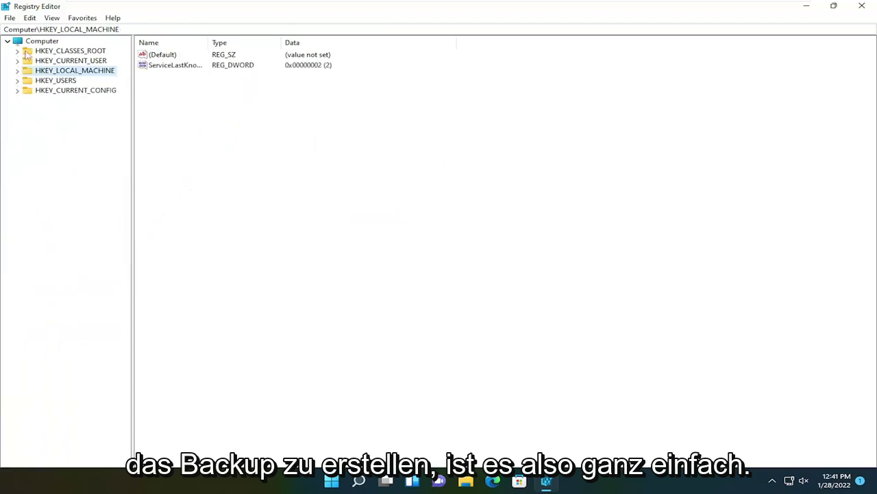
{"action": "left_click", "coordinate": [39, 41]}
Restore the Registry Editor from full screen, enlarge and reposition its window, and widen the key tree area.
{"action": "double_click", "coordinate": [362, 5]}
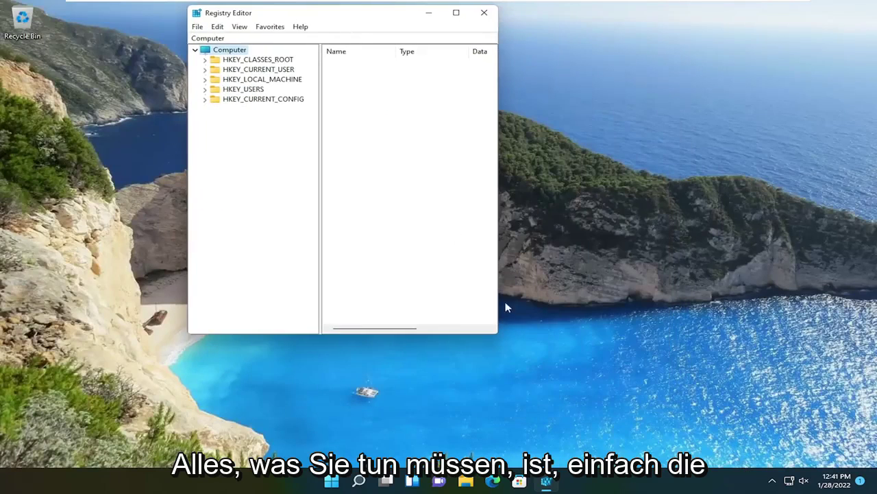
{"action": "left_click_drag", "start_coordinate": [493, 333], "coordinate": [768, 421]}
{"action": "left_click_drag", "start_coordinate": [384, 11], "coordinate": [321, 25]}
{"action": "left_click_drag", "start_coordinate": [265, 100], "coordinate": [322, 104]}
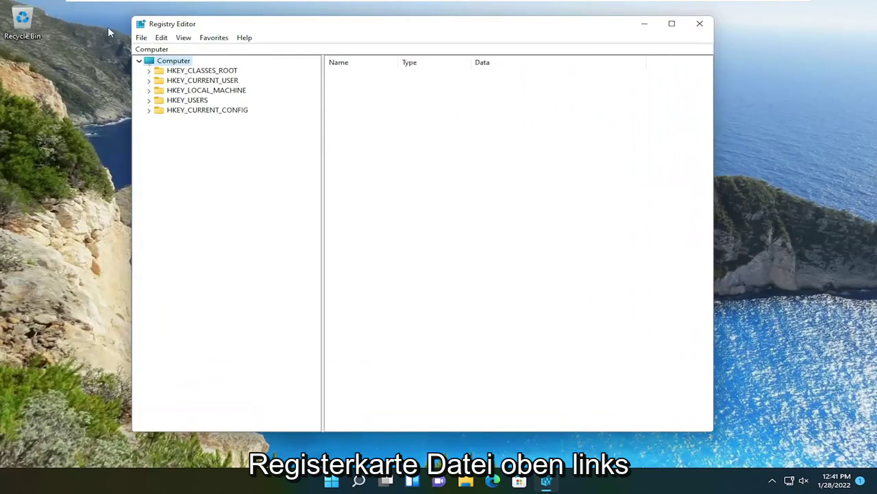
{"action": "left_click", "coordinate": [143, 39]}
{"action": "left_click", "coordinate": [164, 61]}
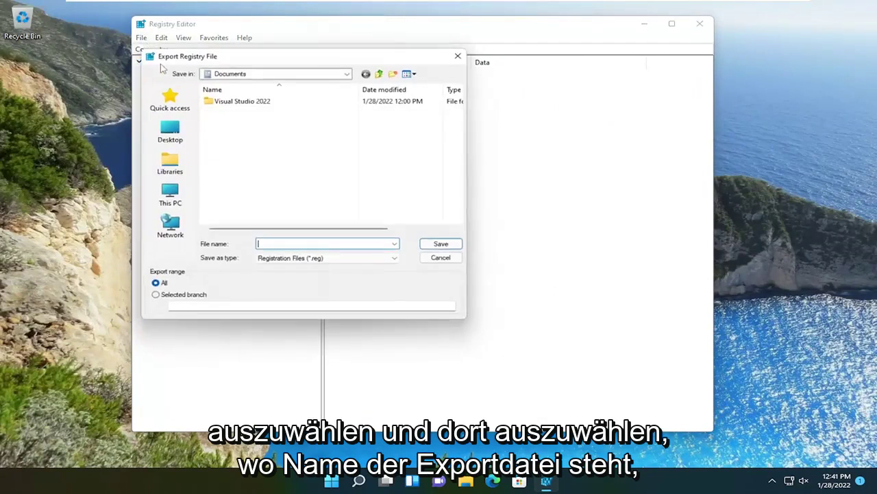
{"action": "left_click", "coordinate": [259, 247]}
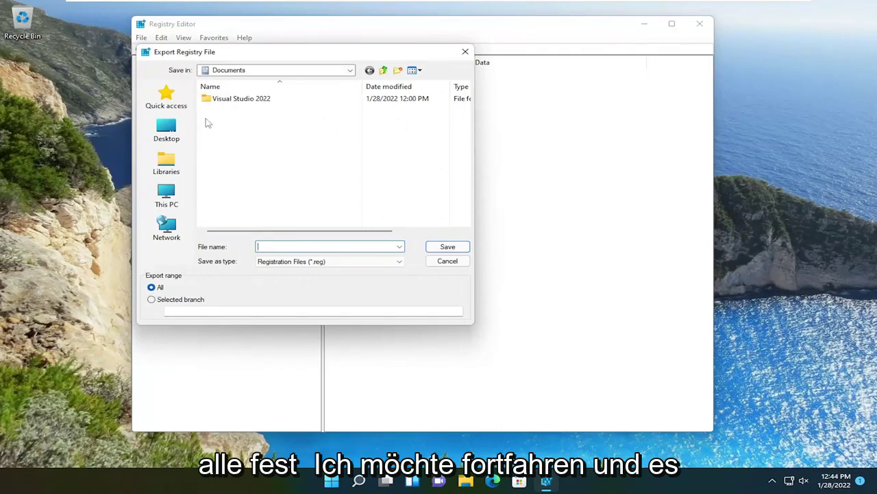
{"action": "left_click", "coordinate": [165, 131]}
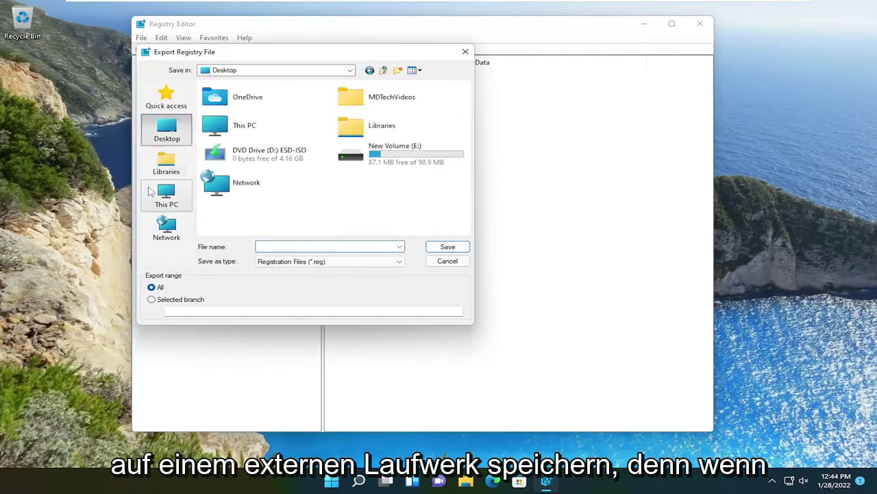
{"action": "left_click", "coordinate": [166, 163]}
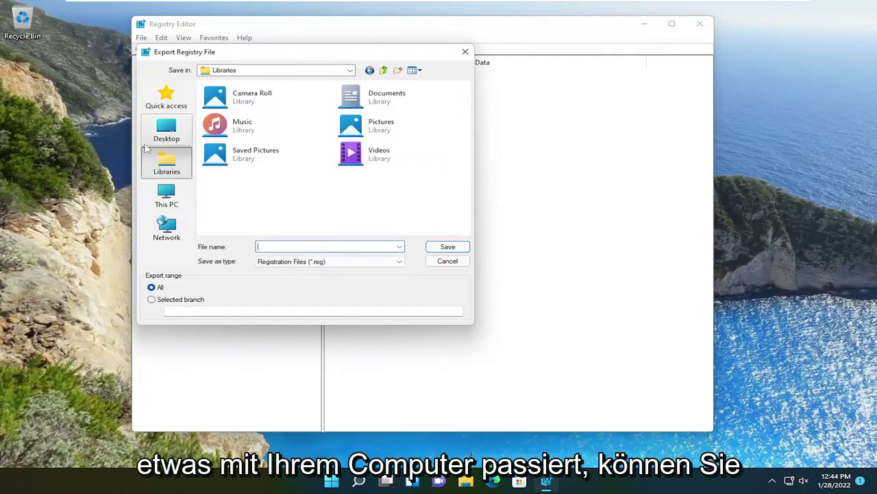
{"action": "left_click", "coordinate": [173, 132]}
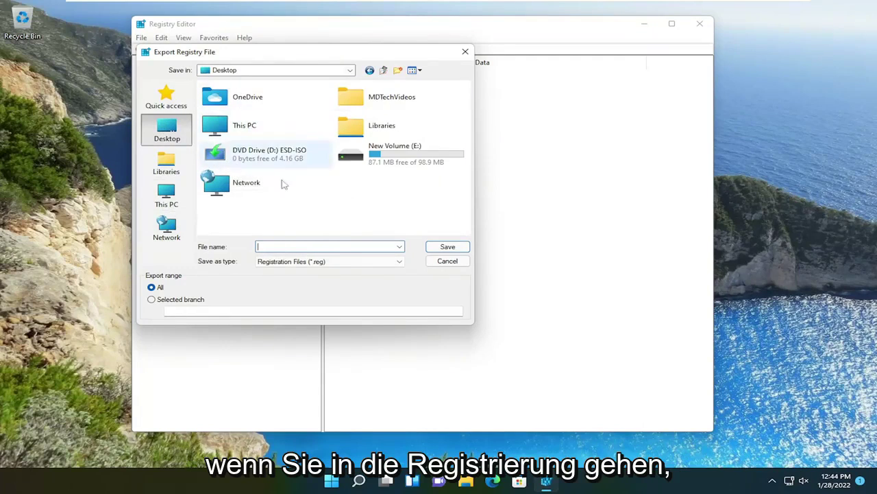
{"action": "left_click", "coordinate": [466, 52]}
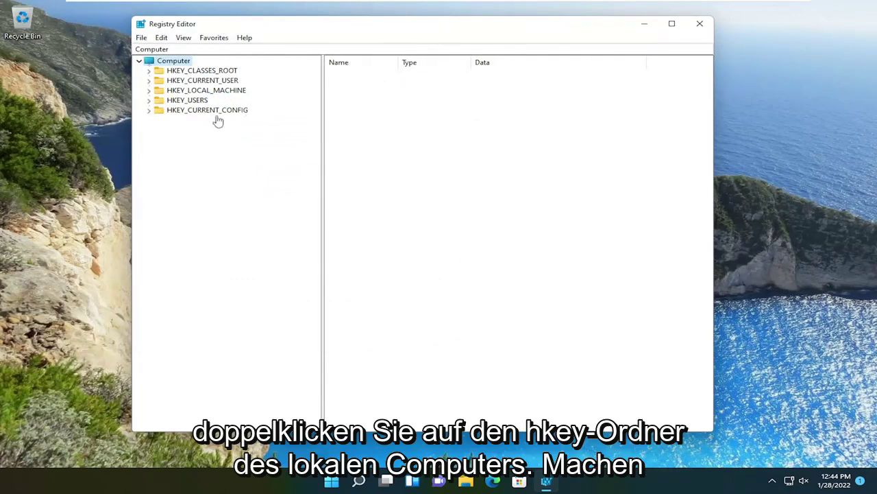
Navigate to HKEY_LOCAL_MACHINE\SOFTWARE\Microsoft\Windows\CurrentVersion in the registry tree and select the MMDevices key.
{"action": "double_click", "coordinate": [201, 92]}
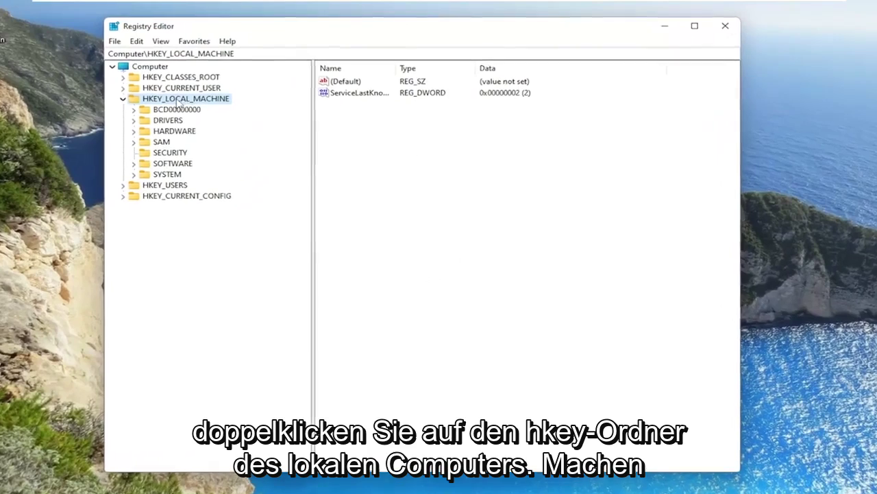
{"action": "double_click", "coordinate": [170, 166]}
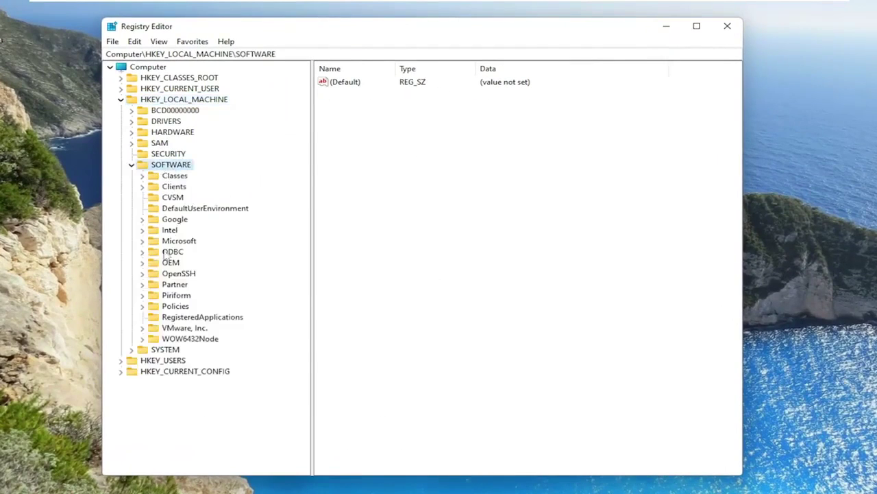
{"action": "double_click", "coordinate": [175, 242]}
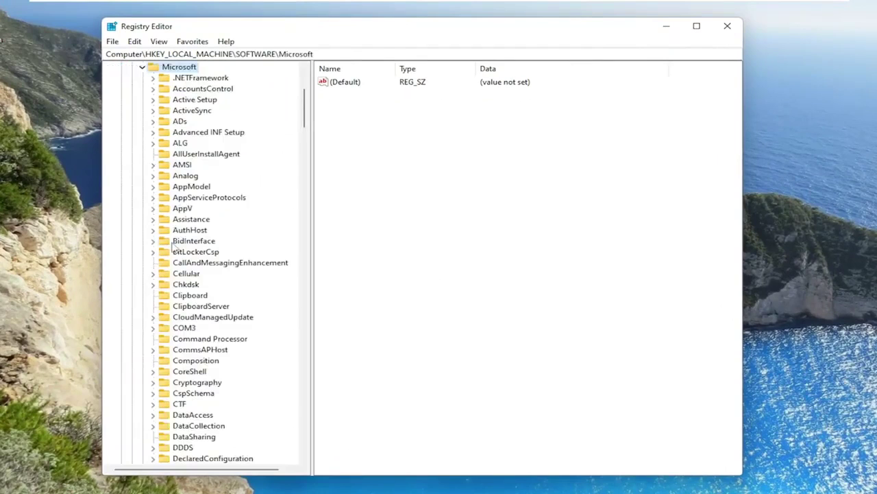
{"action": "scroll", "coordinate": [206, 281], "scroll_direction": "down", "scroll_amount": 20}
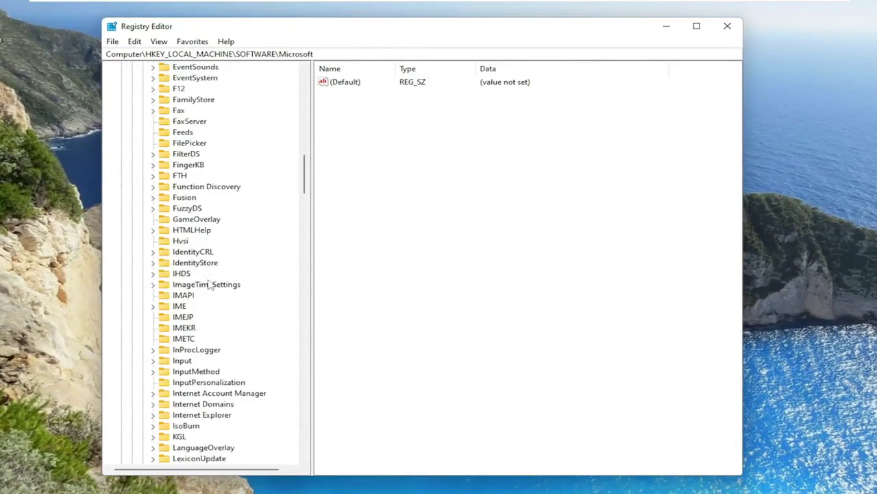
{"action": "scroll", "coordinate": [210, 286], "scroll_direction": "down", "scroll_amount": 20}
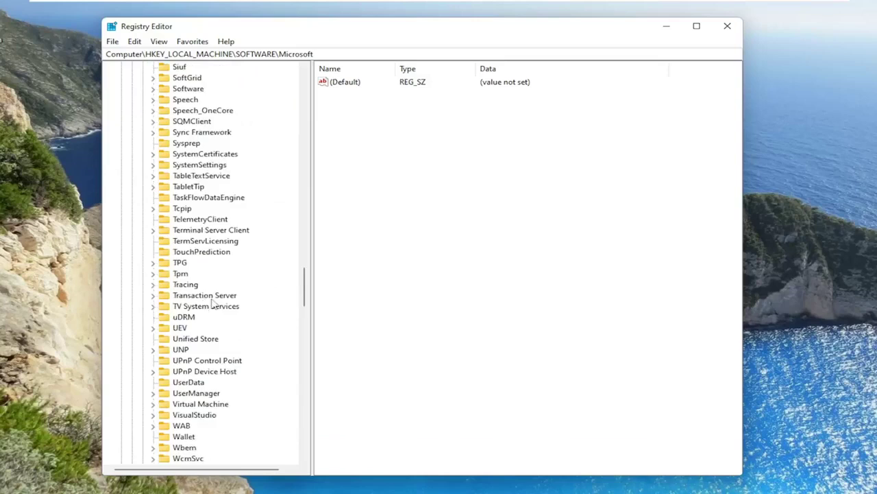
{"action": "scroll", "coordinate": [212, 302], "scroll_direction": "down", "scroll_amount": 6}
{"action": "double_click", "coordinate": [185, 284]}
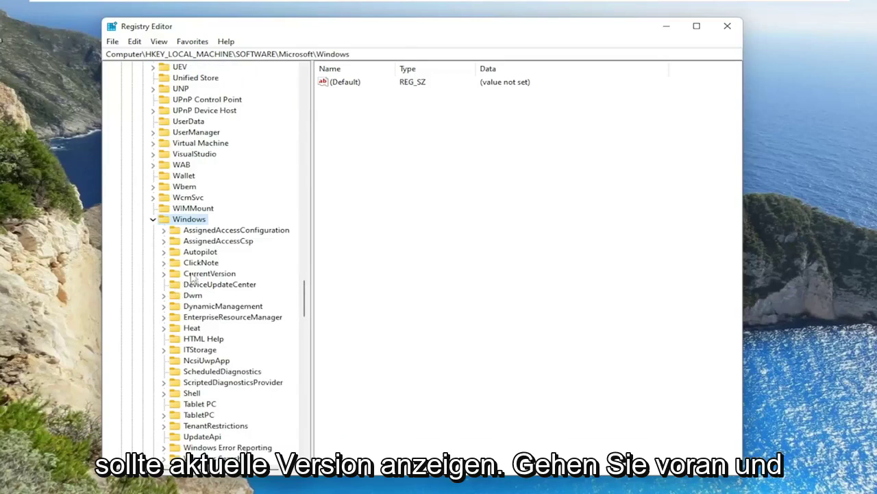
{"action": "double_click", "coordinate": [192, 275]}
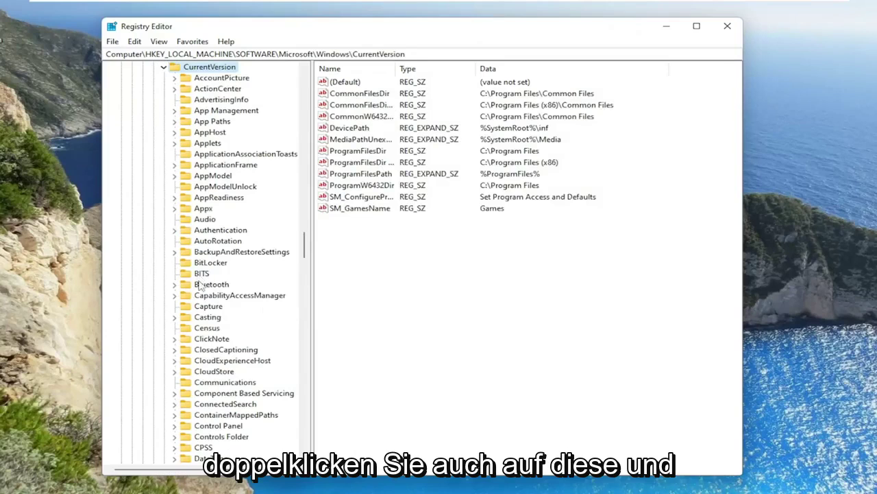
{"action": "scroll", "coordinate": [222, 274], "scroll_direction": "down", "scroll_amount": 8}
{"action": "scroll", "coordinate": [223, 275], "scroll_direction": "down", "scroll_amount": 12}
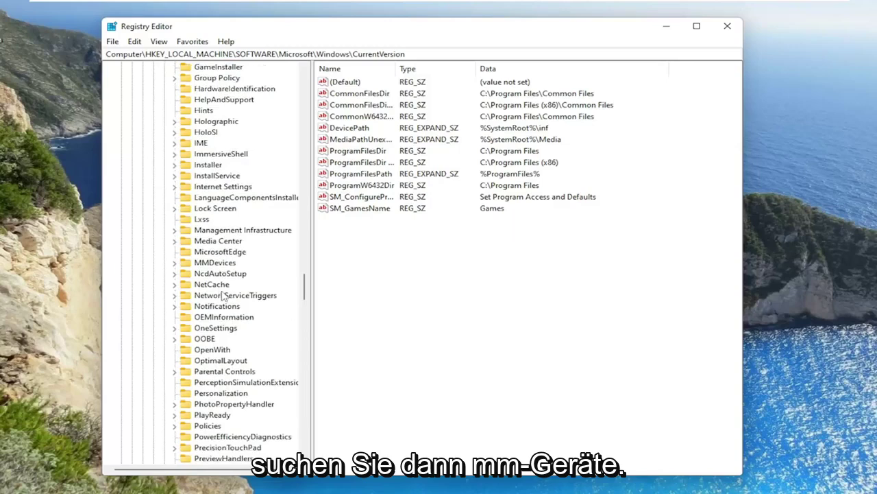
{"action": "left_click", "coordinate": [215, 267]}
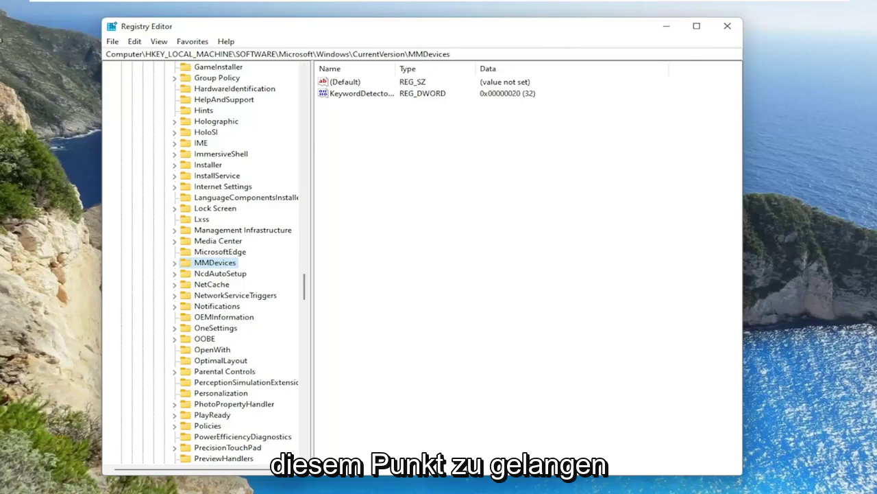
Change the owner of the MMDevices key to Everyone in its advanced security settings, checking the name and applying the change.
{"action": "right_click", "coordinate": [216, 263]}
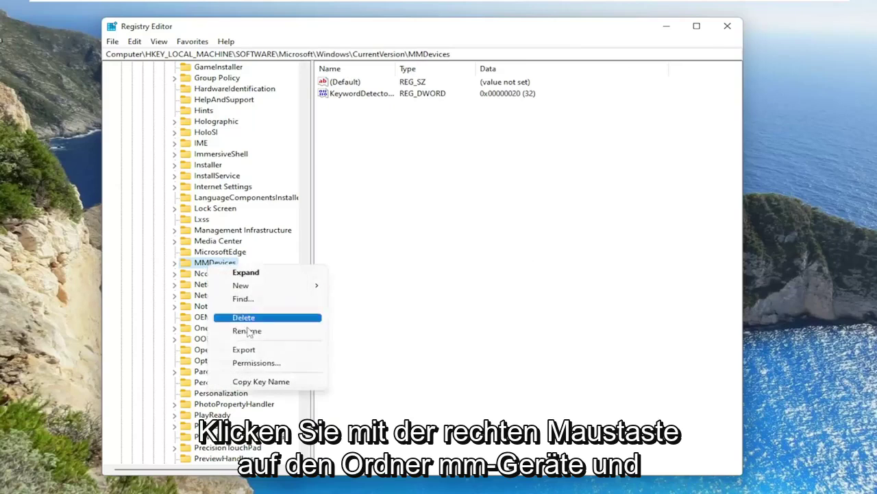
{"action": "left_click", "coordinate": [254, 361]}
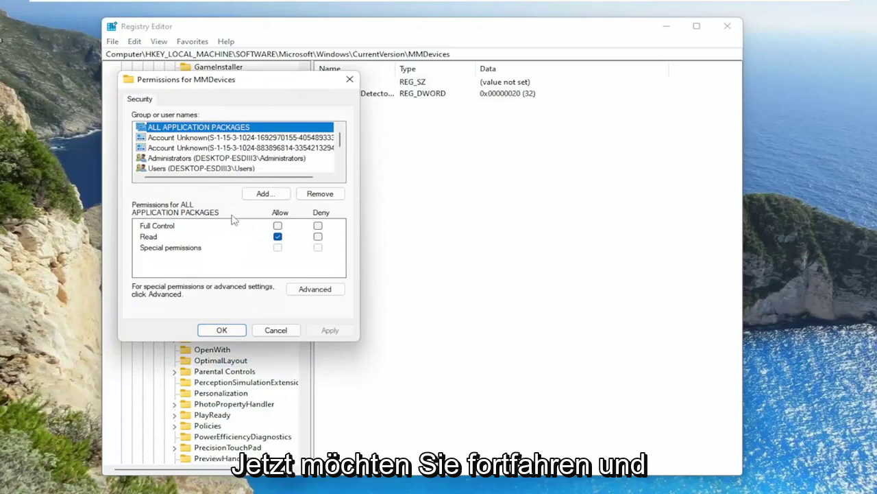
{"action": "left_click", "coordinate": [331, 294]}
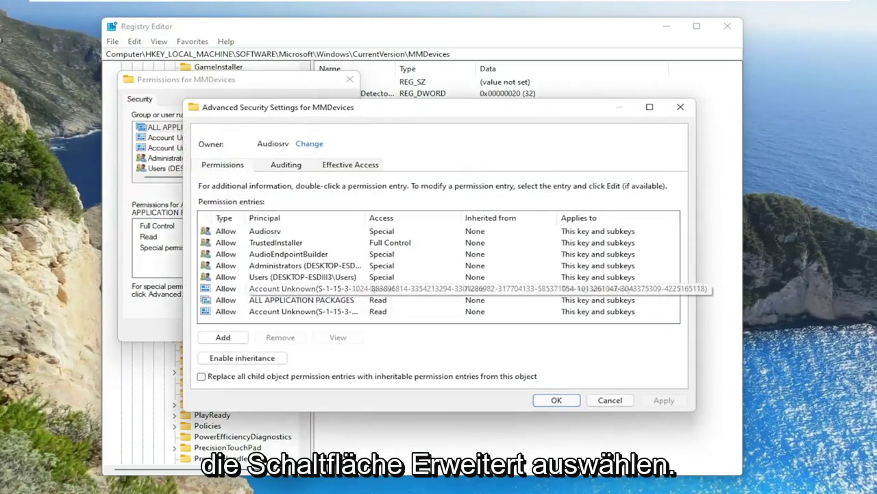
{"action": "left_click", "coordinate": [310, 144]}
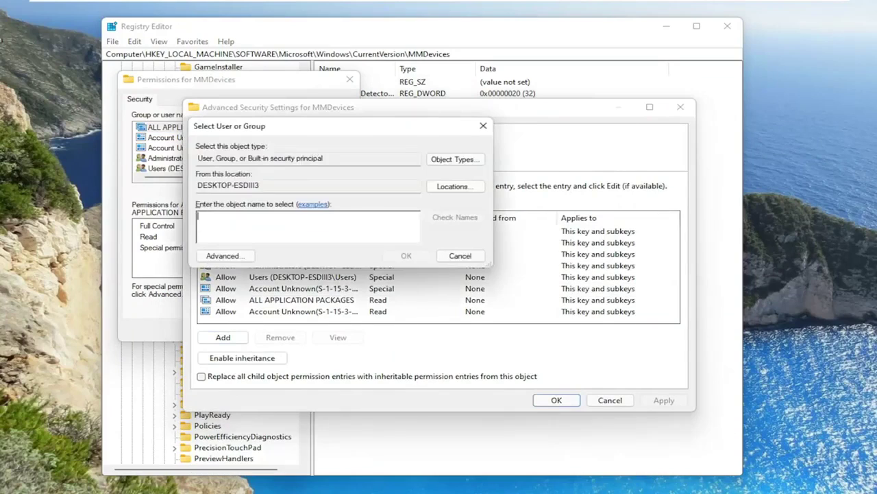
{"action": "type", "text": "everyone"}
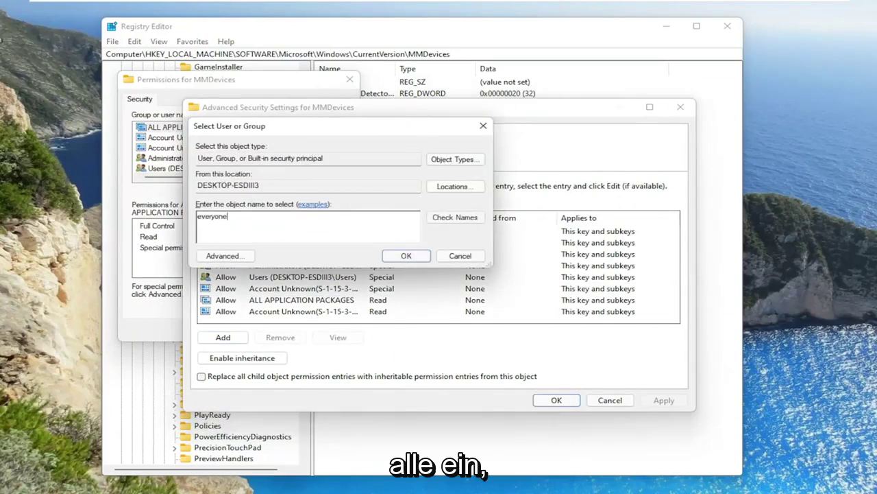
{"action": "left_click", "coordinate": [454, 218]}
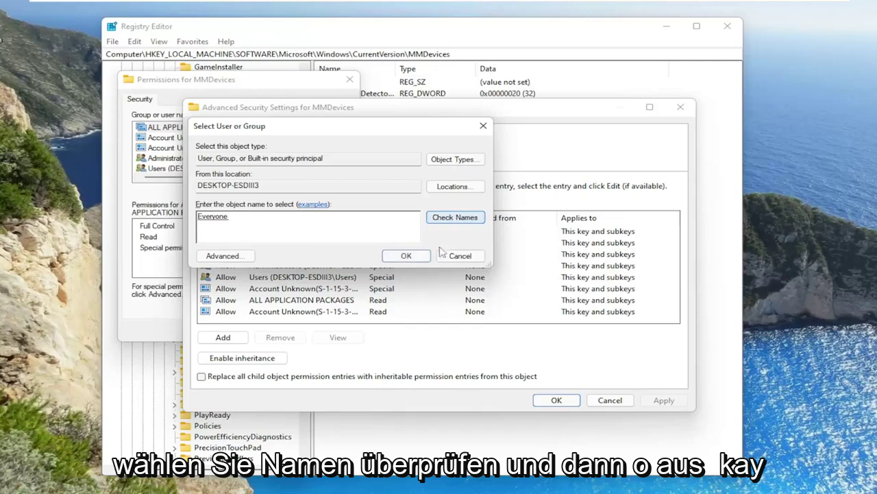
{"action": "left_click", "coordinate": [407, 256]}
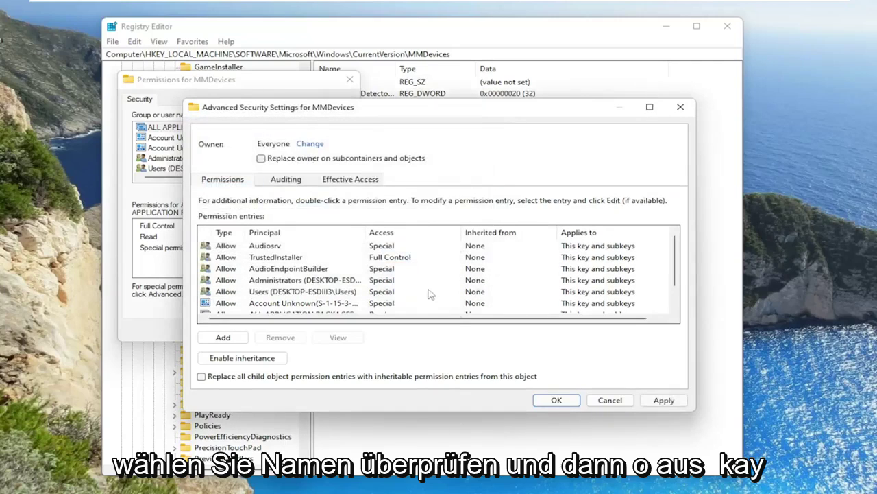
{"action": "left_click", "coordinate": [664, 400]}
{"action": "left_click", "coordinate": [557, 399]}
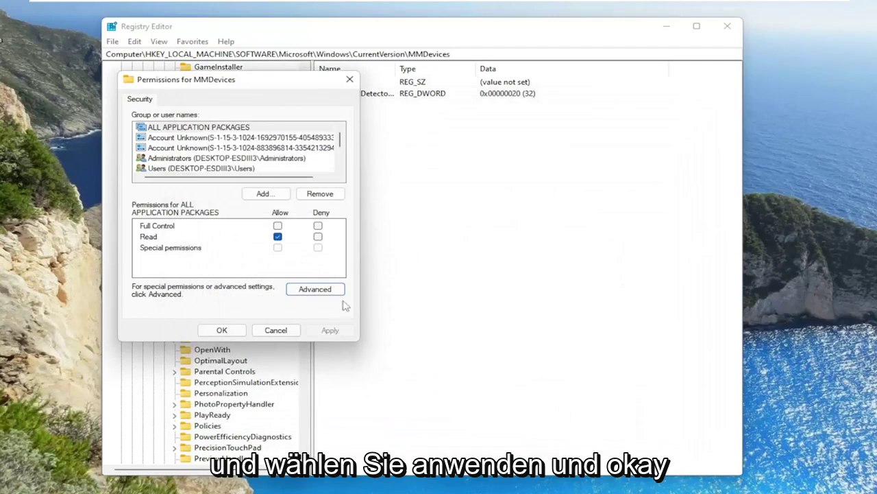
Allow Full Control on the MMDevices key for ALL APPLICATION PACKAGES and for Users, and apply the permissions.
{"action": "left_click", "coordinate": [278, 225]}
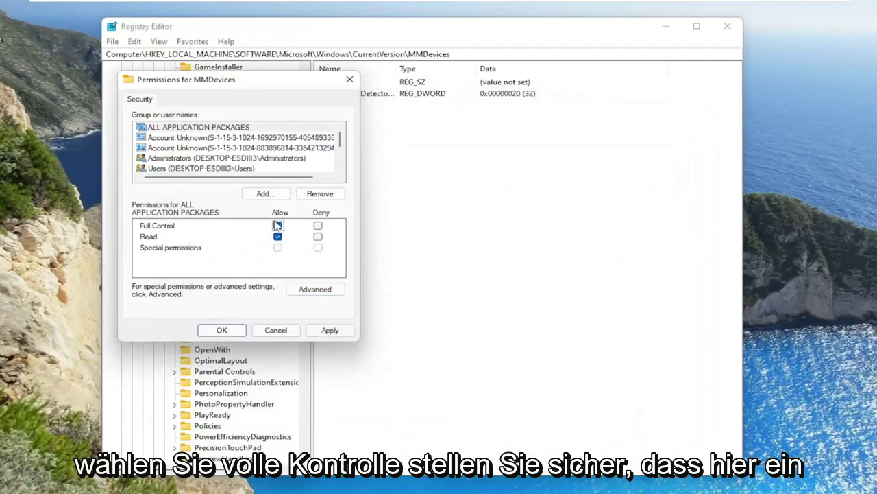
{"action": "scroll", "coordinate": [206, 154], "scroll_direction": "down", "scroll_amount": 2}
{"action": "scroll", "coordinate": [205, 154], "scroll_direction": "up", "scroll_amount": 2}
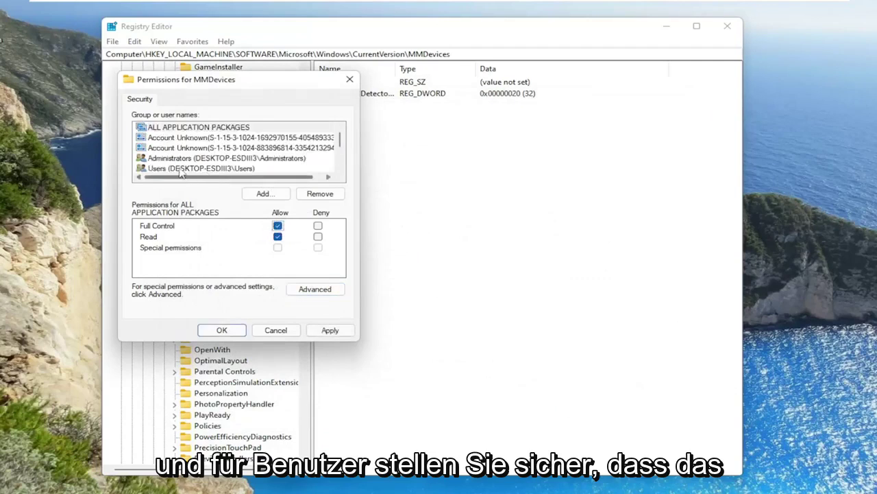
{"action": "left_click", "coordinate": [206, 168]}
{"action": "scroll", "coordinate": [240, 161], "scroll_direction": "down", "scroll_amount": 1}
{"action": "left_click", "coordinate": [278, 226]}
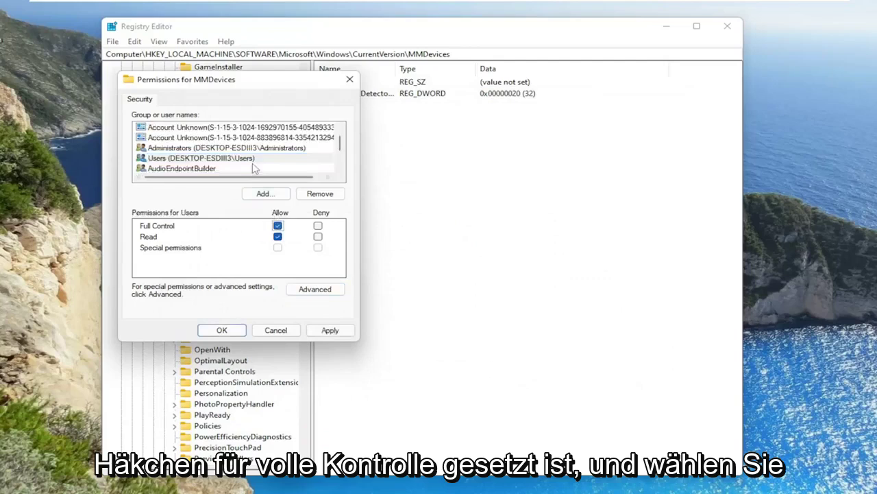
{"action": "scroll", "coordinate": [251, 164], "scroll_direction": "down", "scroll_amount": 1}
{"action": "left_click", "coordinate": [341, 332]}
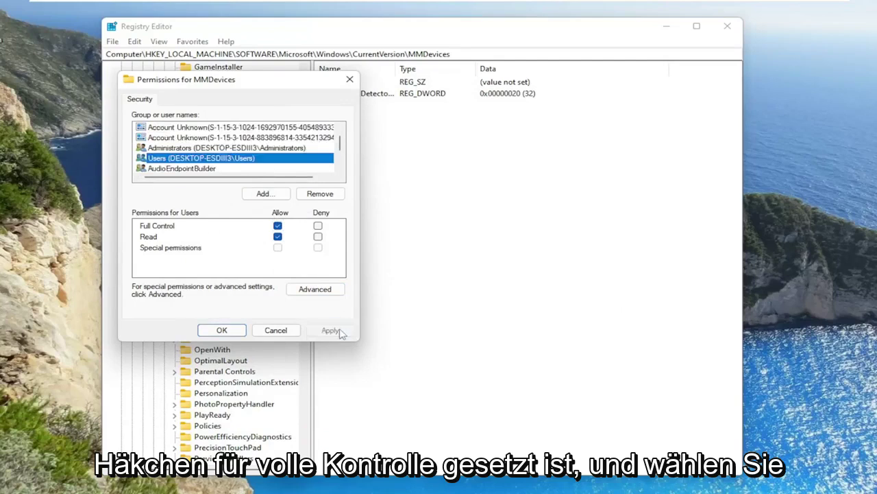
{"action": "left_click", "coordinate": [226, 331]}
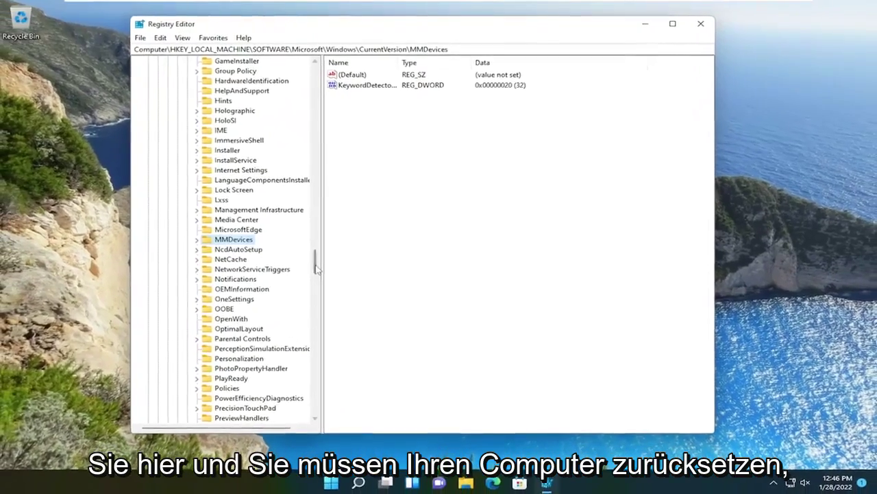
Collapse the expanded registry tree down to its root keys, select Computer and close the Registry Editor.
{"action": "left_click_drag", "start_coordinate": [317, 270], "coordinate": [317, 228]}
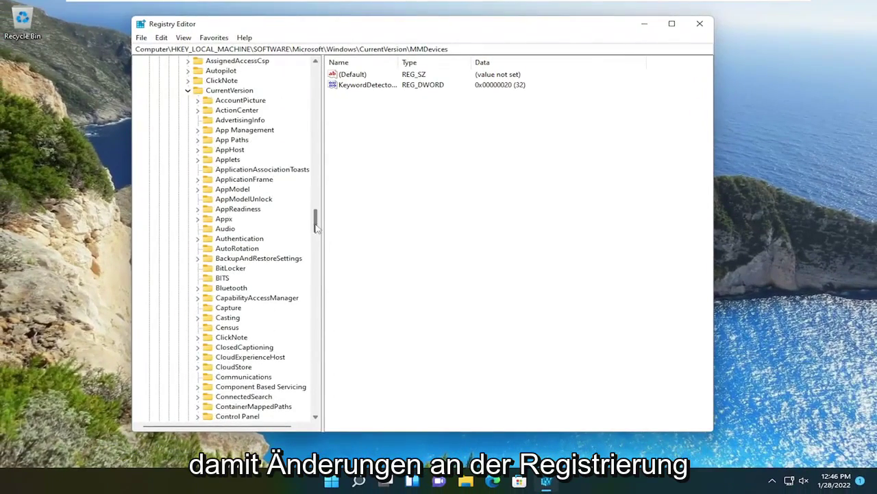
{"action": "left_click", "coordinate": [188, 91]}
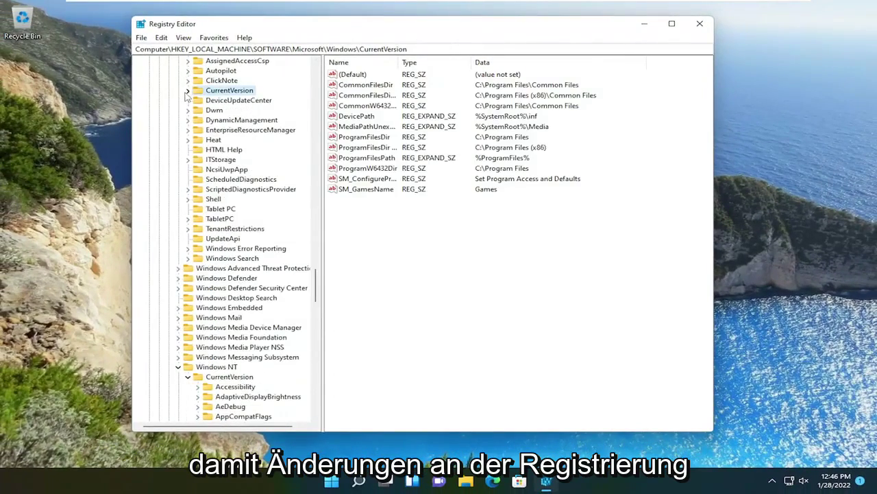
{"action": "left_click", "coordinate": [178, 366]}
{"action": "left_click_drag", "start_coordinate": [318, 346], "coordinate": [316, 67]}
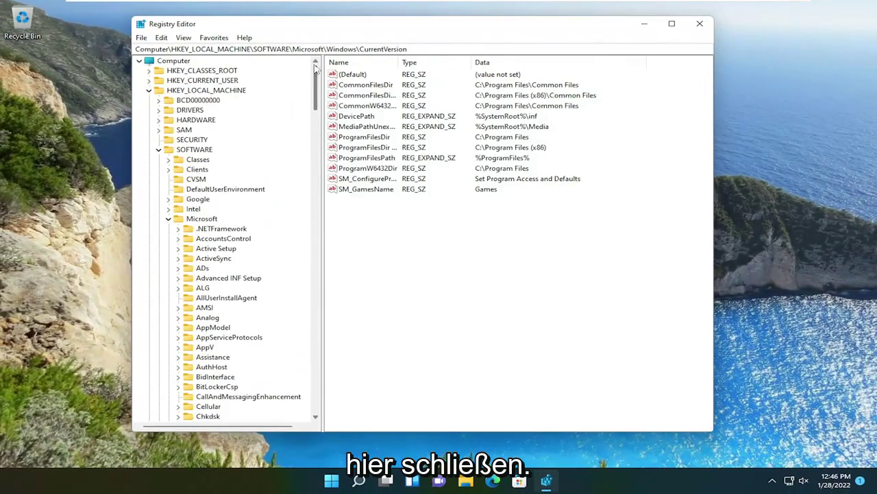
{"action": "left_click", "coordinate": [168, 218]}
{"action": "left_click", "coordinate": [158, 150]}
{"action": "left_click", "coordinate": [148, 91]}
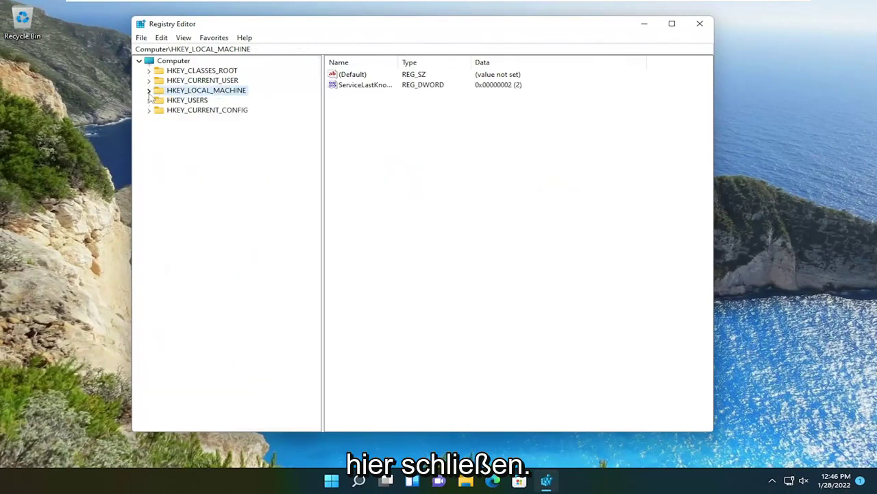
{"action": "left_click", "coordinate": [168, 62]}
{"action": "left_click_drag", "start_coordinate": [327, 26], "coordinate": [384, 33]}
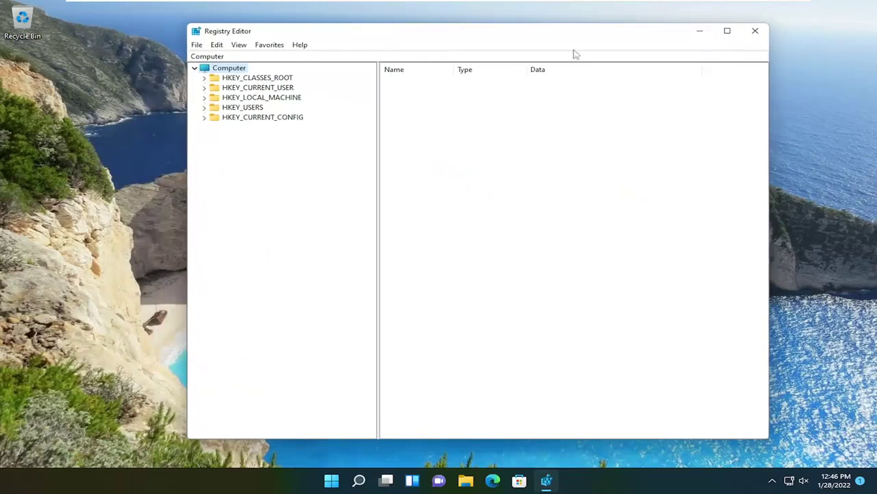
{"action": "left_click", "coordinate": [755, 30]}
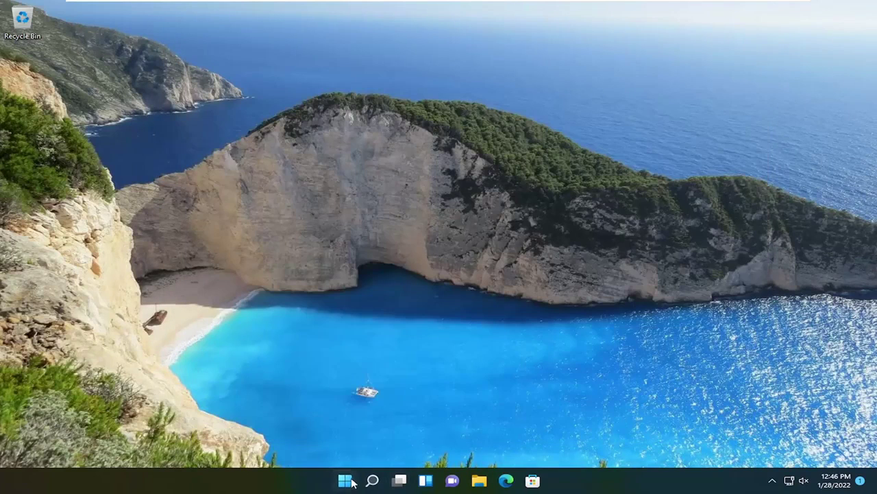
Restart the computer.
{"action": "right_click", "coordinate": [346, 480]}
{"action": "mouse_move", "coordinate": [355, 438]}
{"action": "left_click", "coordinate": [428, 447]}
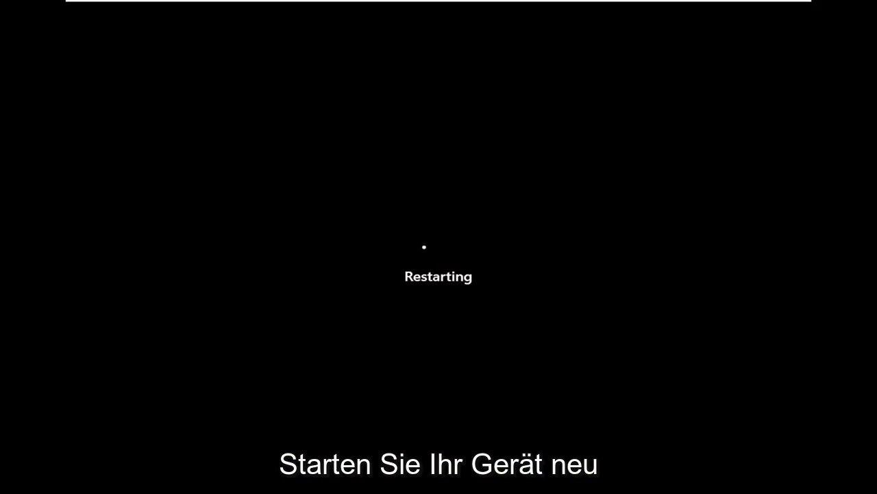